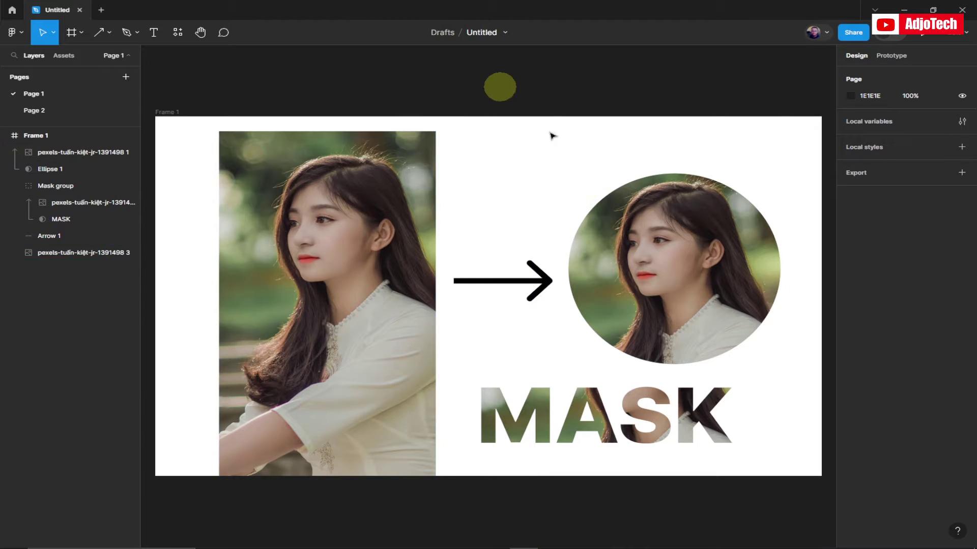
Nudge the left photo up-left, shift the photo inside the circle down, and move the MASK group left.
drag(324, 245, 313, 226)
click(582, 218)
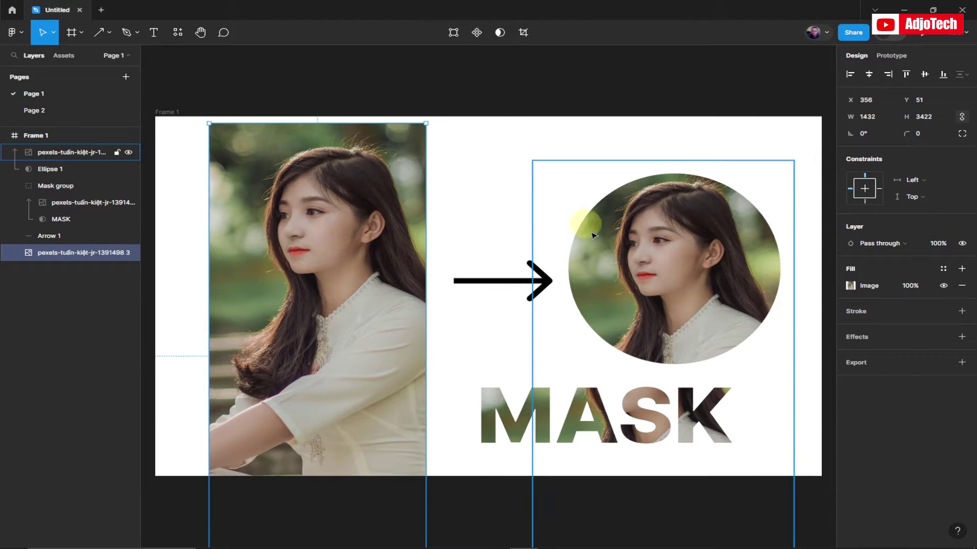
drag(648, 235, 653, 260)
click(581, 407)
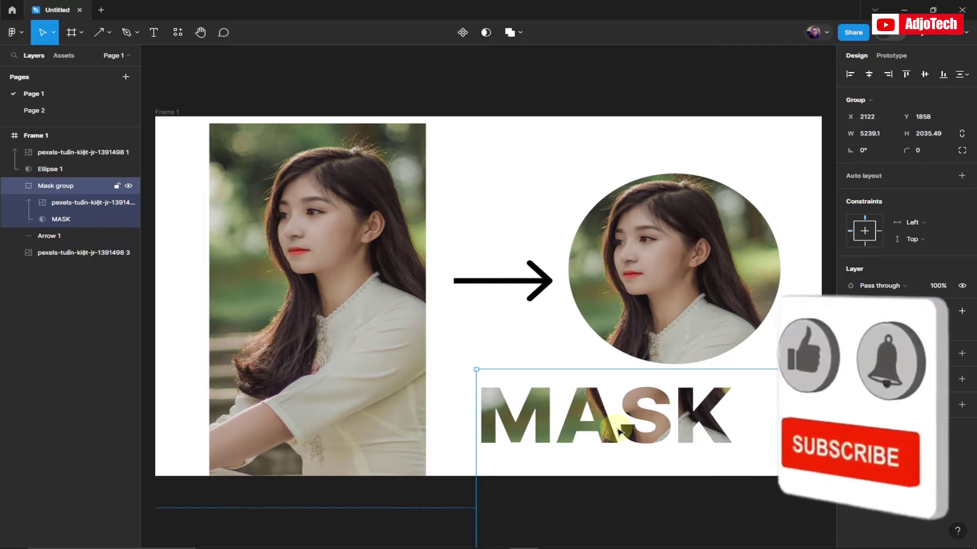
drag(596, 423, 563, 417)
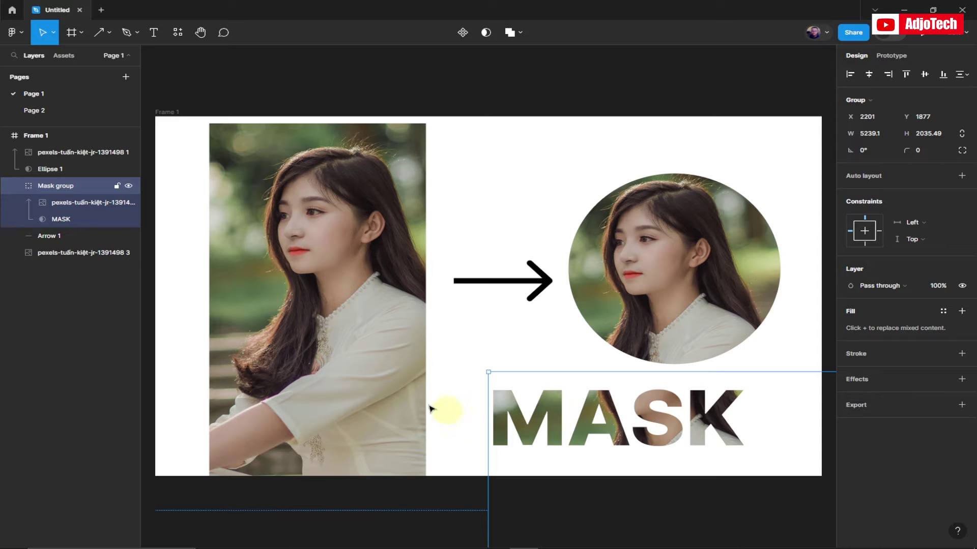
Delete the circle-masked photo and the arrow from the frame.
click(388, 333)
click(654, 285)
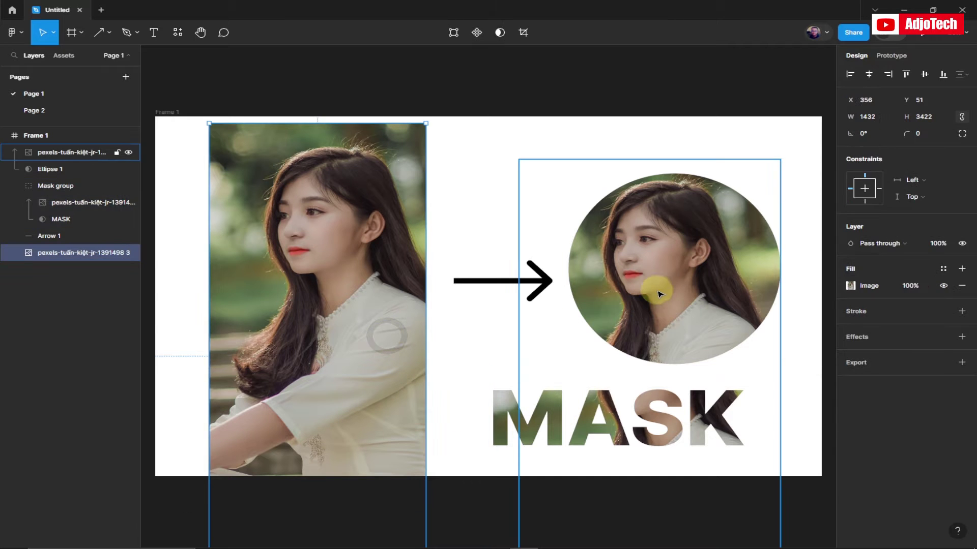
key(Delete)
click(516, 290)
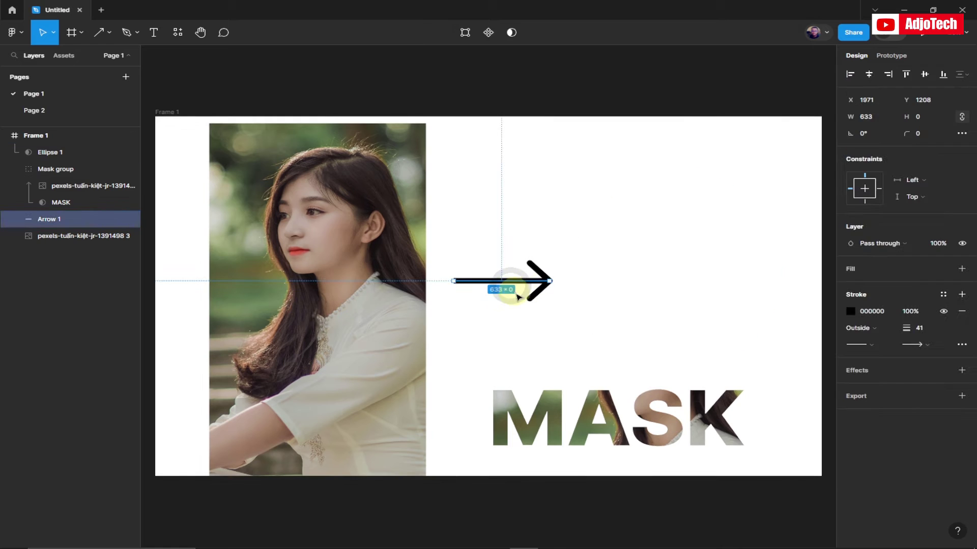
key(Delete)
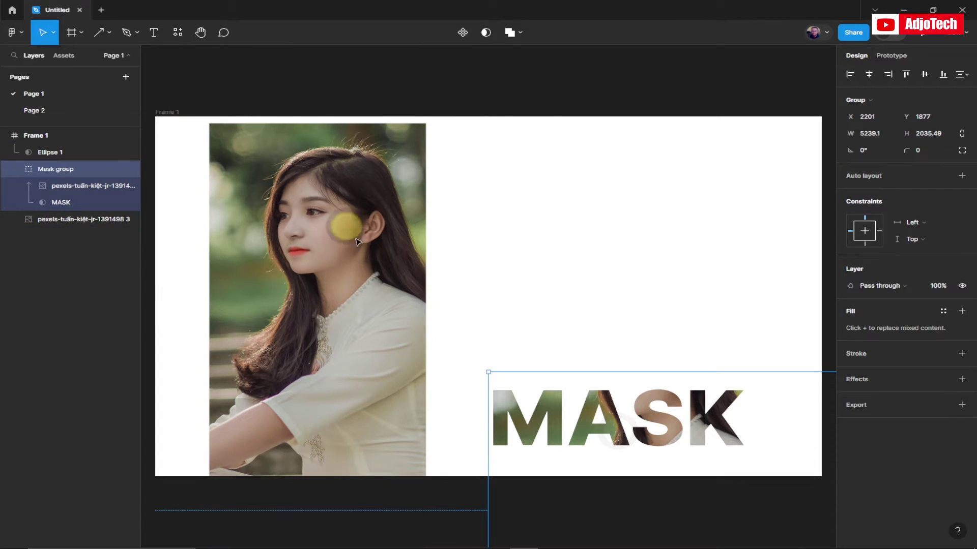
Delete the standalone left photo, the MASK text group and the leftover Ellipse 1.
click(356, 237)
key(Delete)
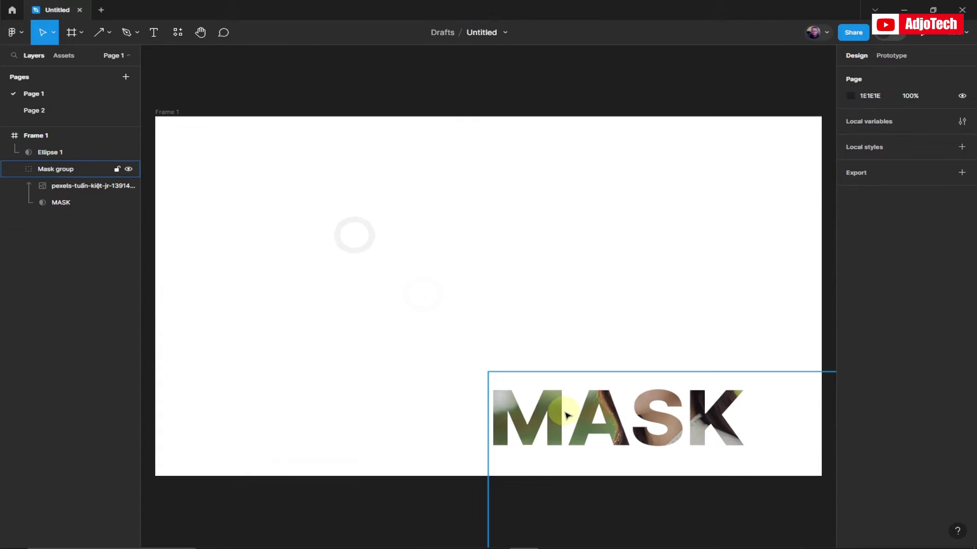
click(562, 408)
key(Delete)
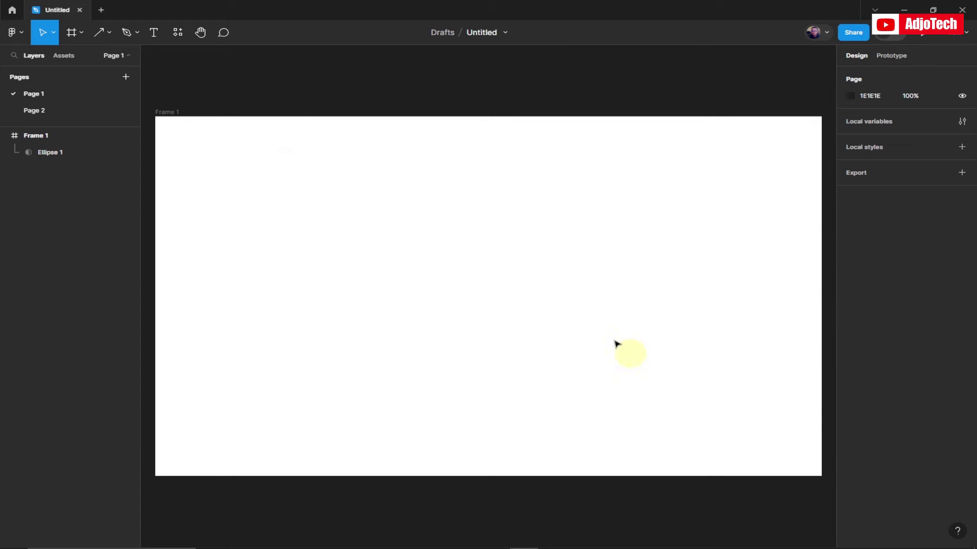
click(79, 32)
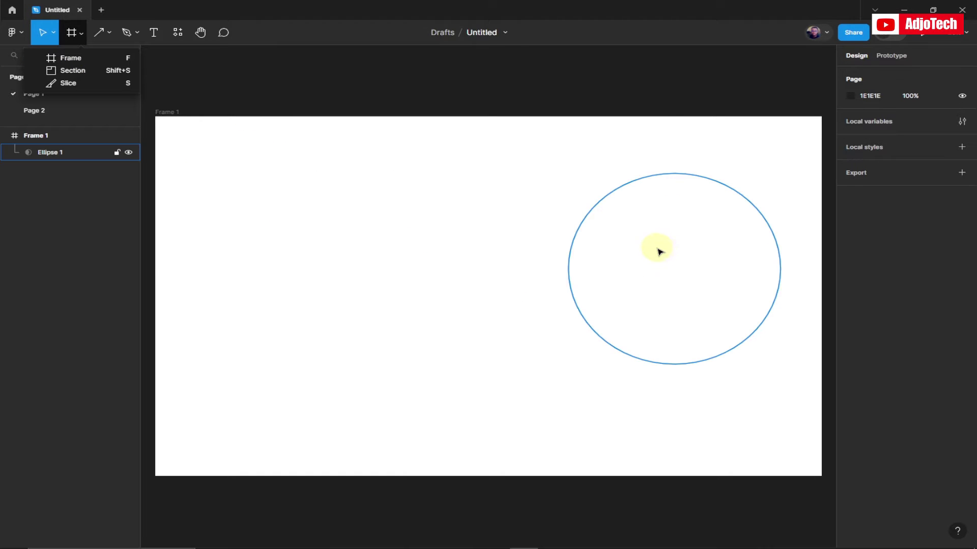
click(658, 249)
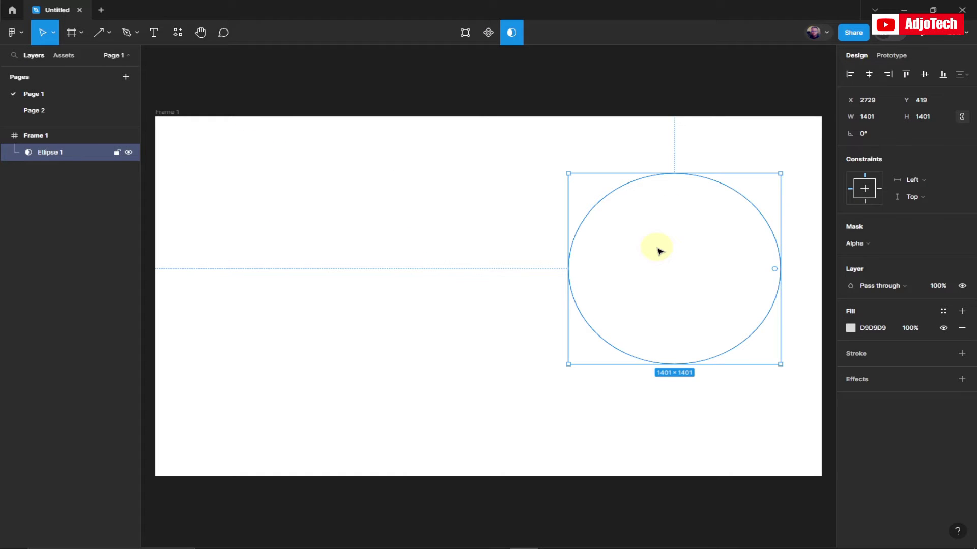
key(Delete)
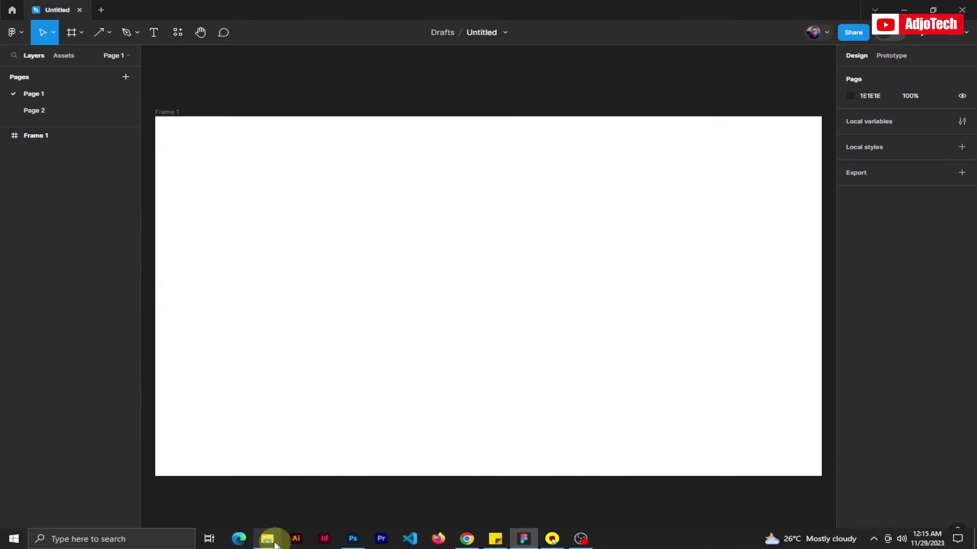
Drag the pexels-joy-deb seated-woman photo from Downloads into the empty Figma frame.
click(267, 538)
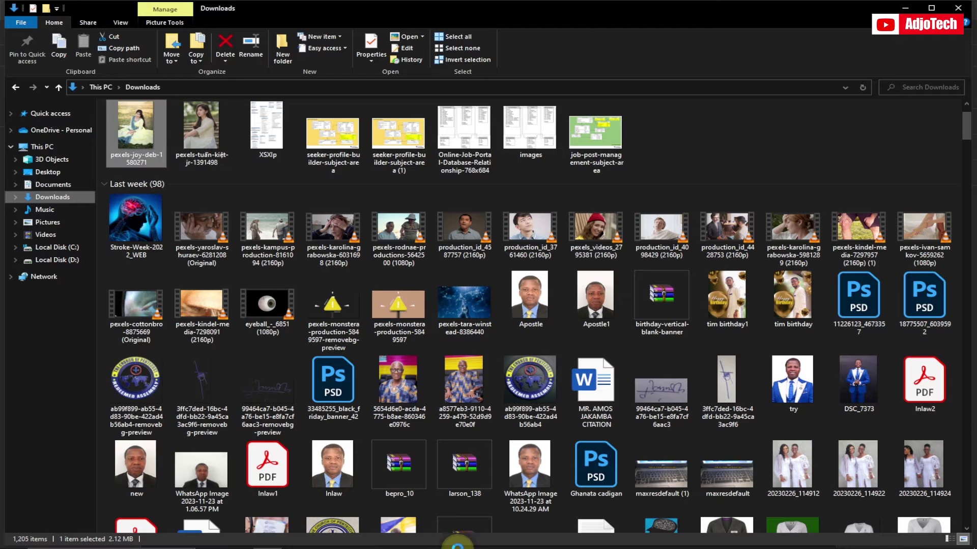
drag(581, 540, 305, 302)
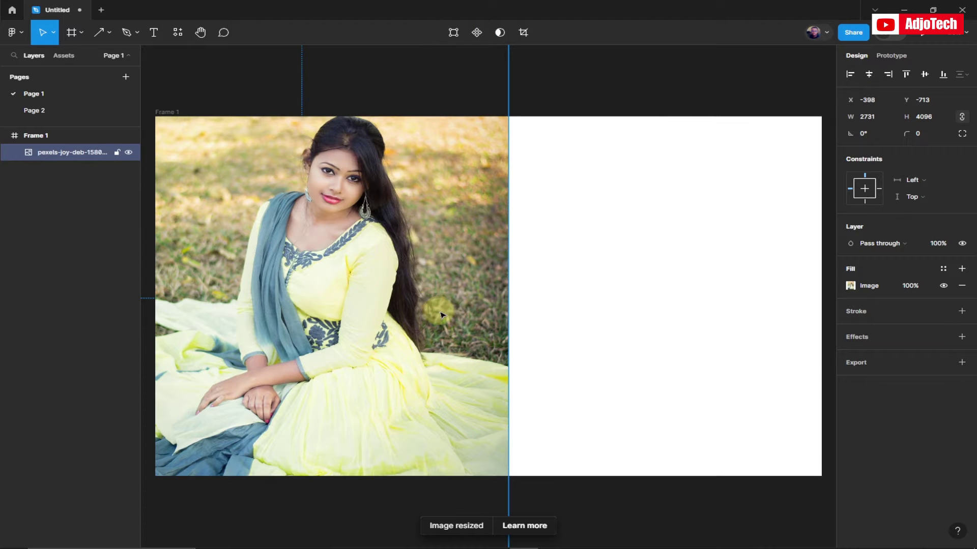
Resize the photo to 1425 × 3260 and place it at X 201, Y 36 on the frame's left.
drag(395, 228, 389, 128)
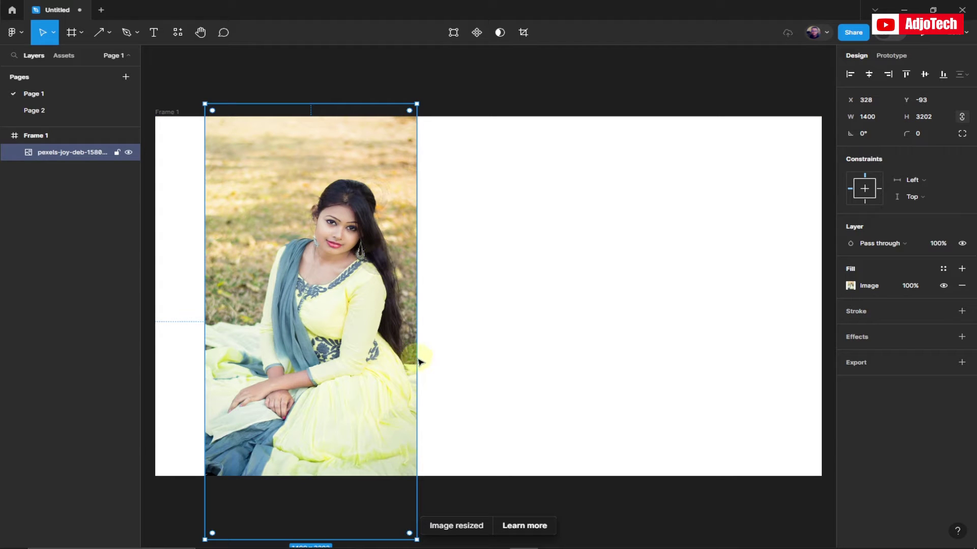
drag(417, 361, 456, 341)
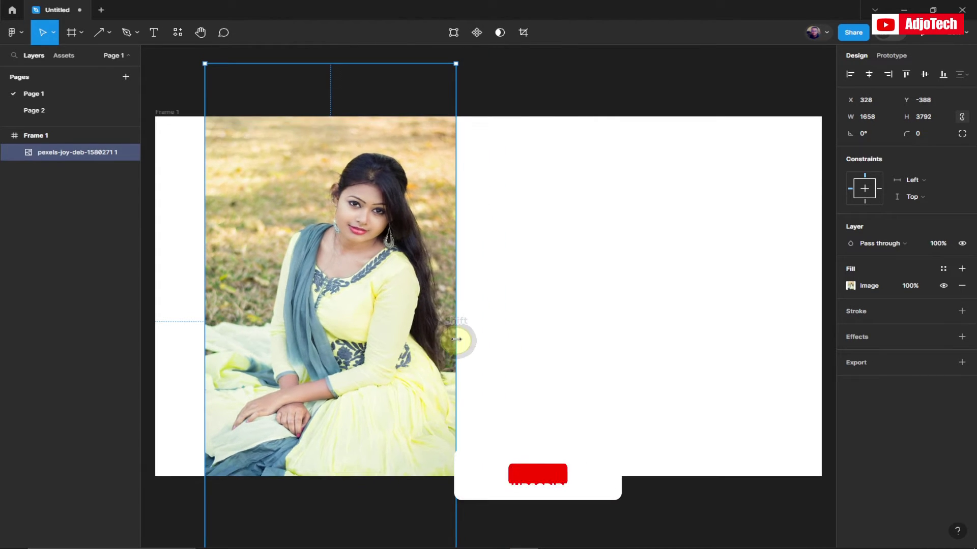
drag(452, 63, 379, 136)
drag(337, 227, 319, 220)
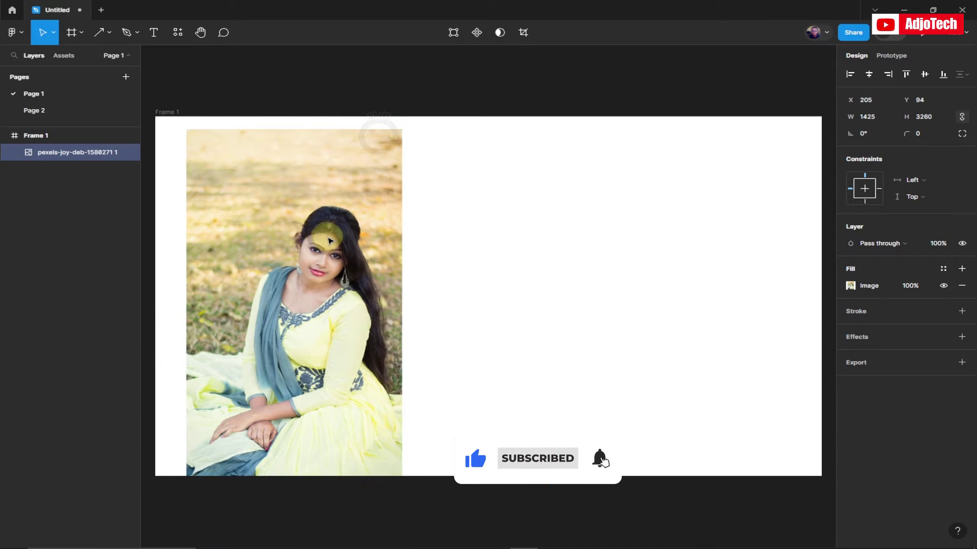
drag(317, 275, 315, 267)
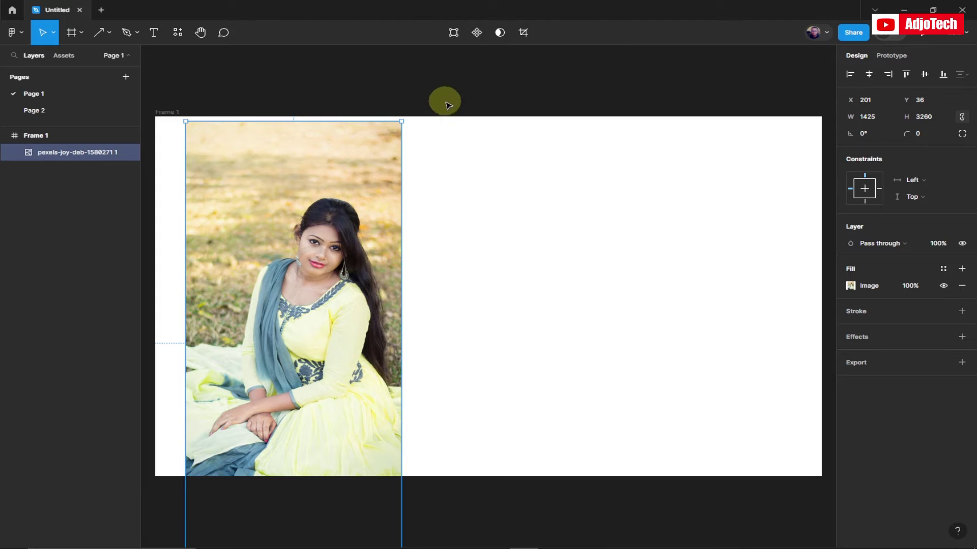
click(445, 194)
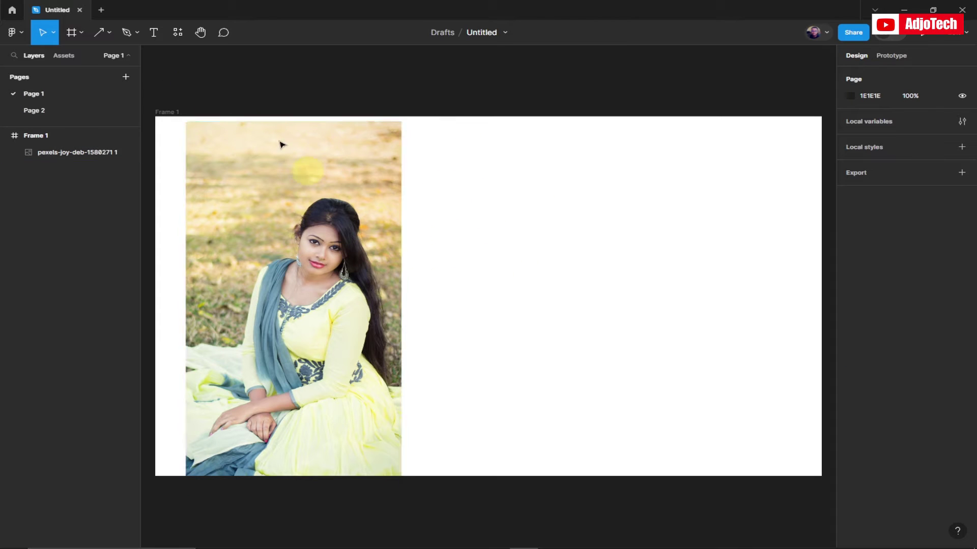
click(108, 31)
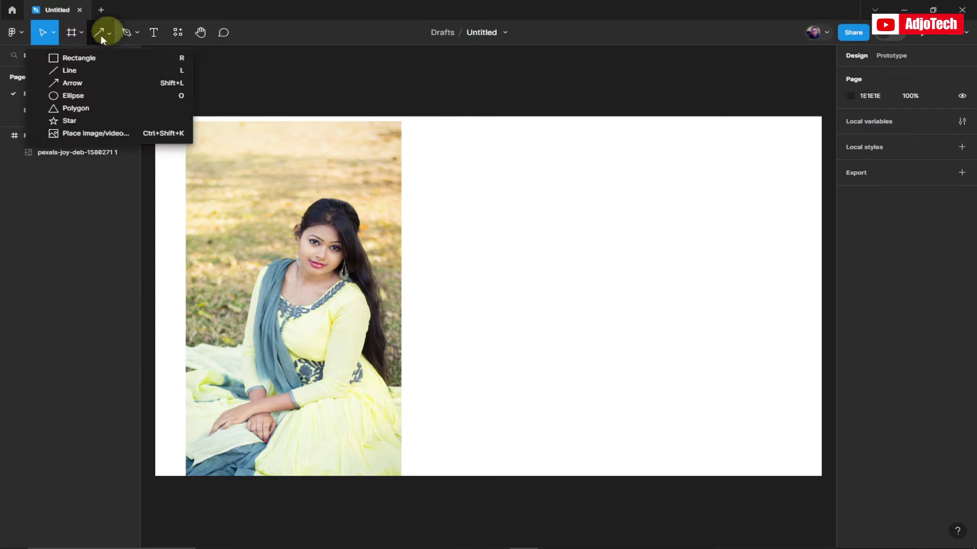
click(78, 95)
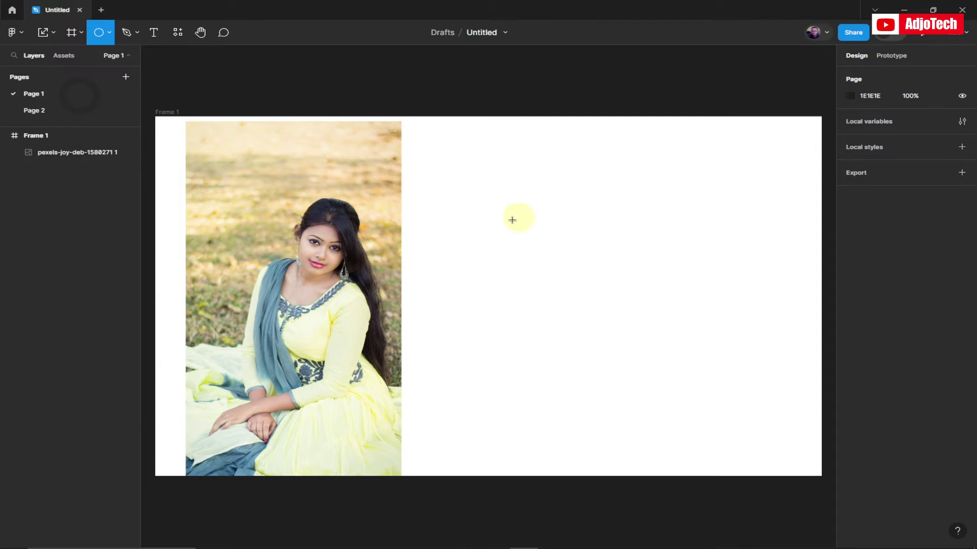
mouse_move(503, 177)
mouse_down()
mouse_move(659, 292)
mouse_move(725, 366)
mouse_move(711, 352)
mouse_up()
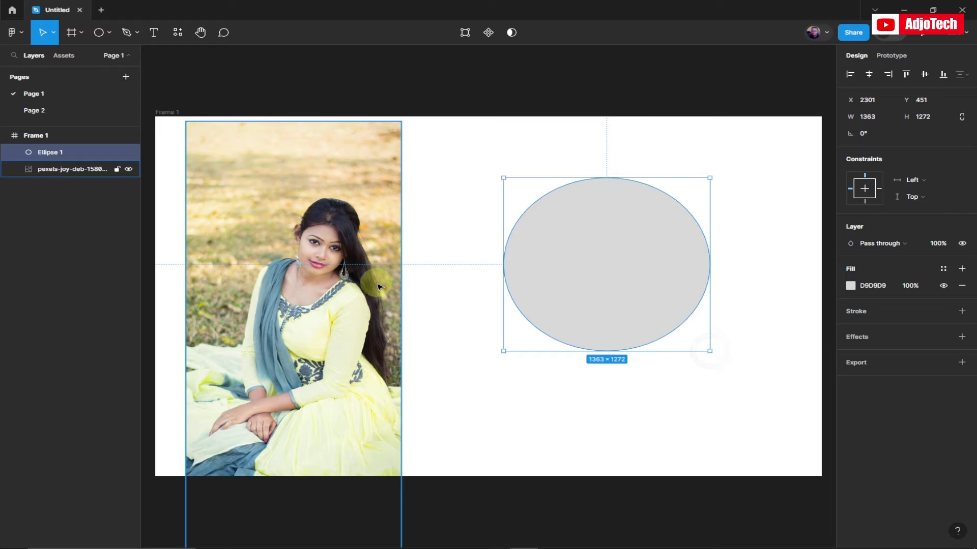
key(ctrl)
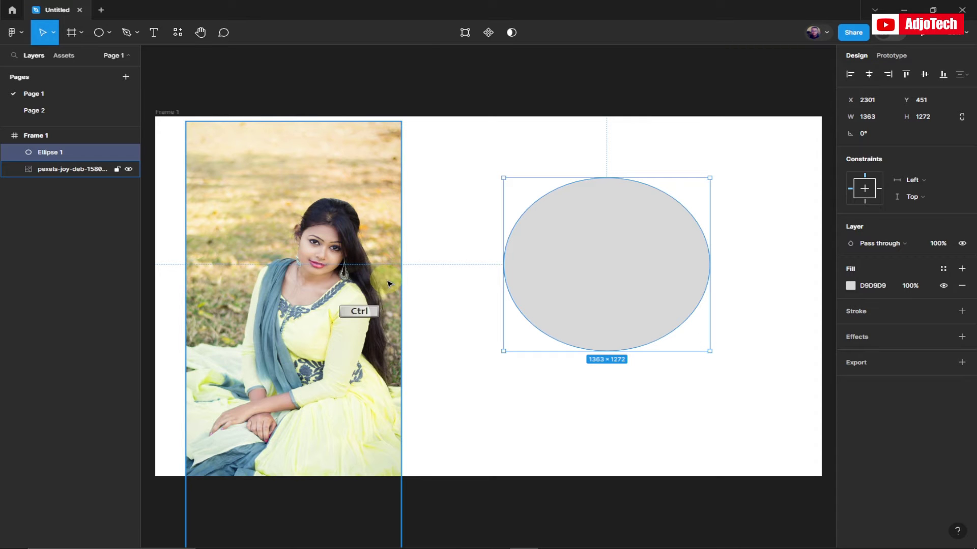
key(ctrl+z)
Centre the photo, draw a 1187 × 1187 circle over the face, and layer it beneath the photo.
click(379, 233)
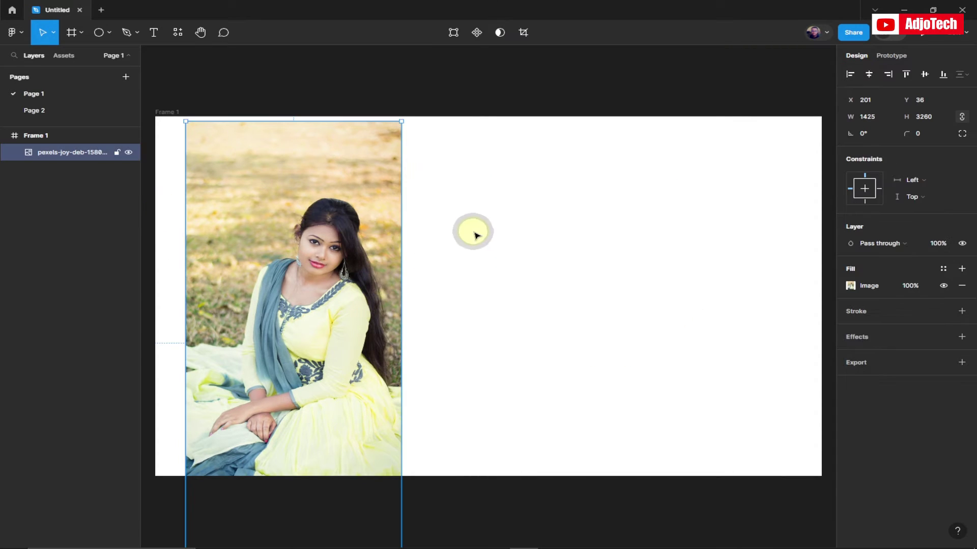
drag(476, 234, 473, 211)
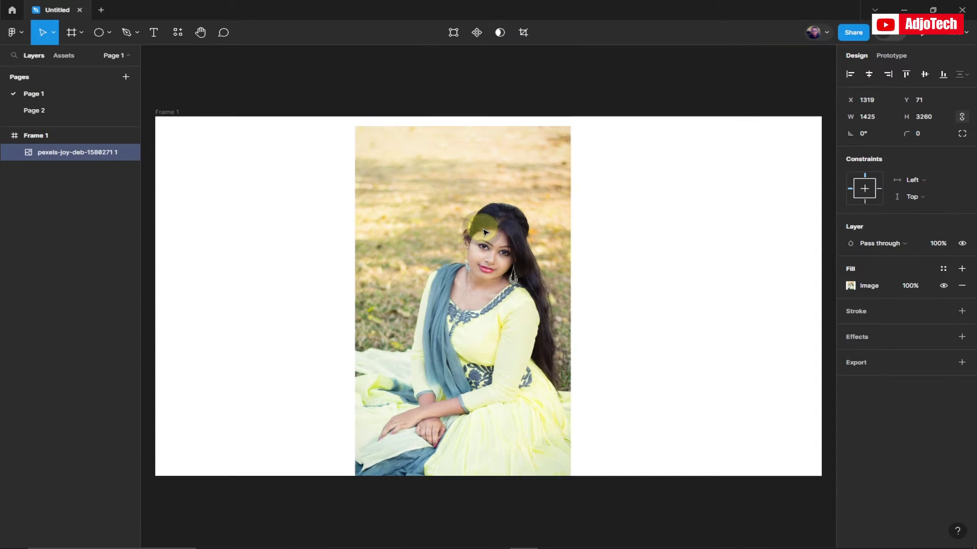
click(109, 32)
click(77, 97)
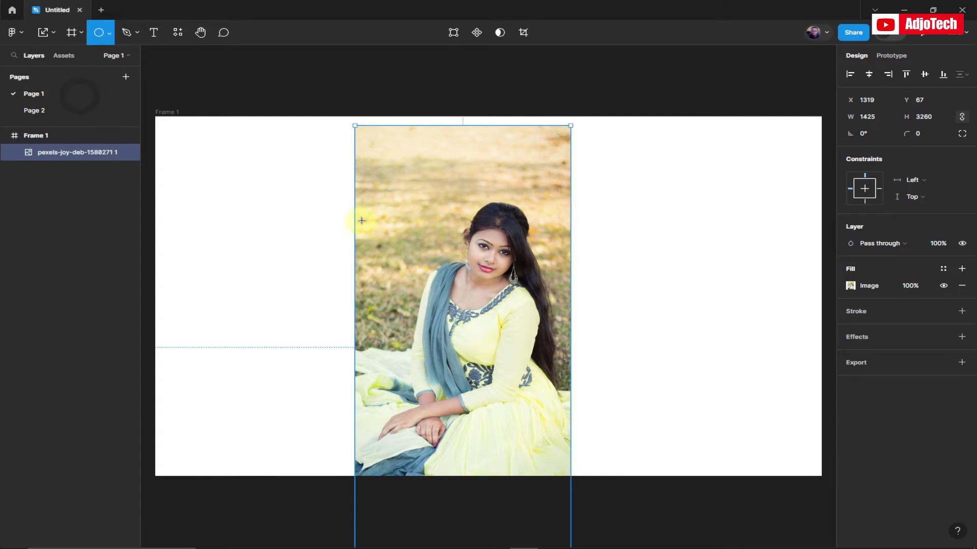
drag(387, 176, 559, 336)
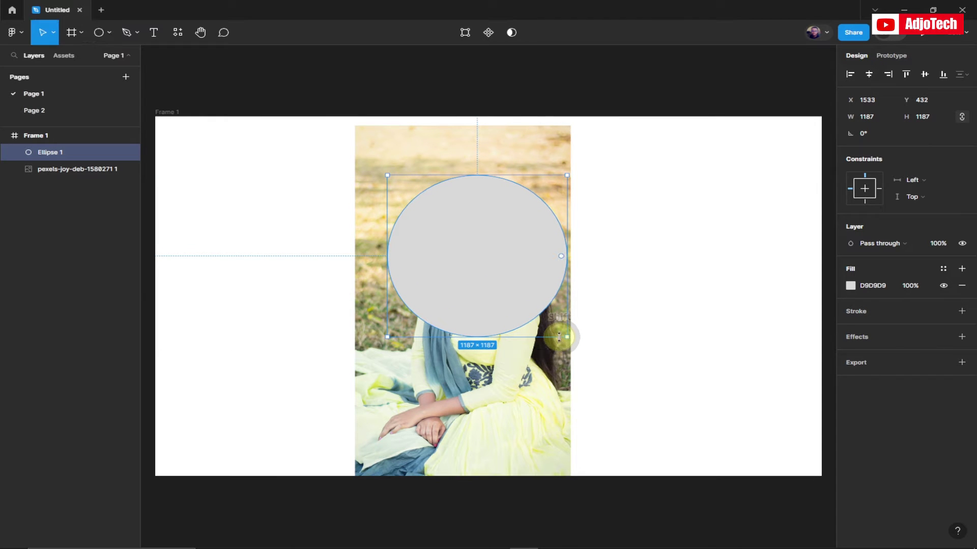
drag(492, 264, 495, 262)
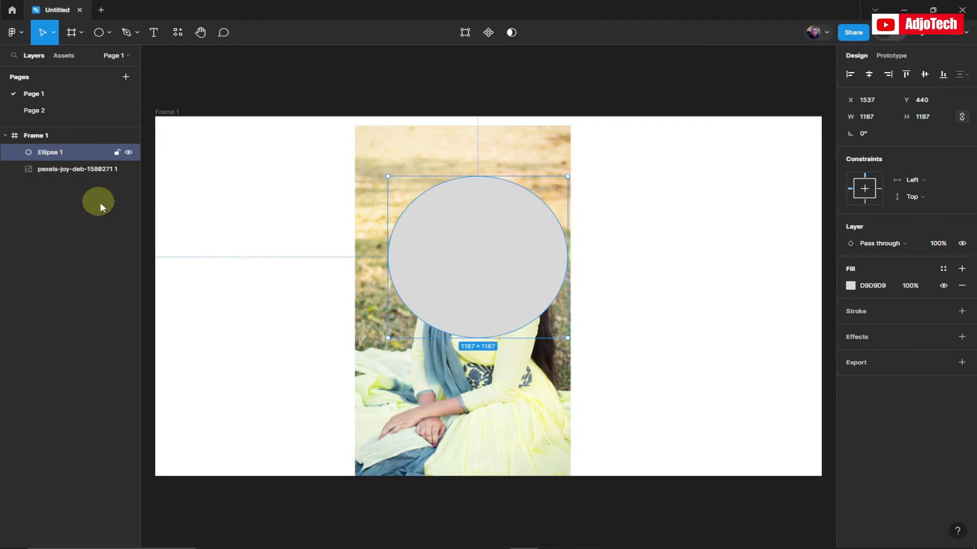
drag(62, 151, 62, 173)
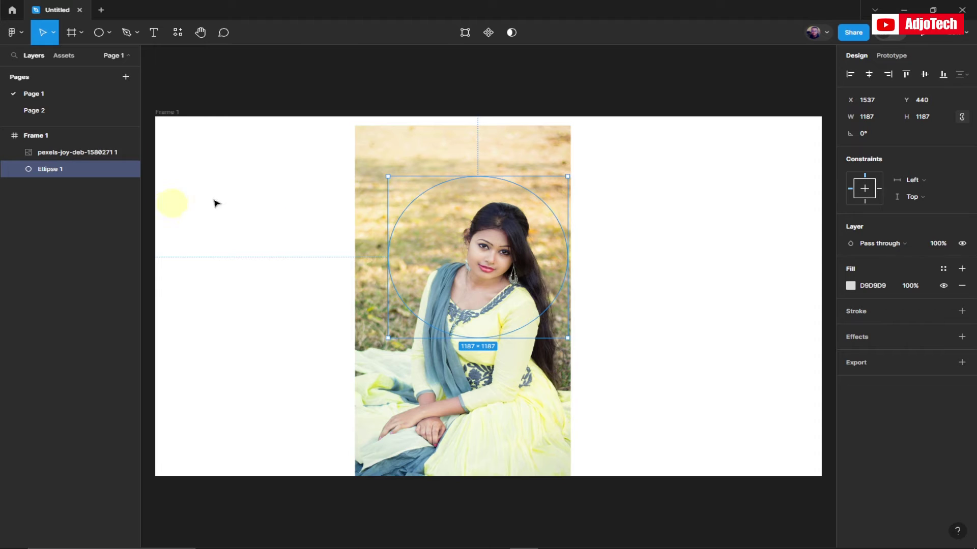
drag(644, 216, 389, 331)
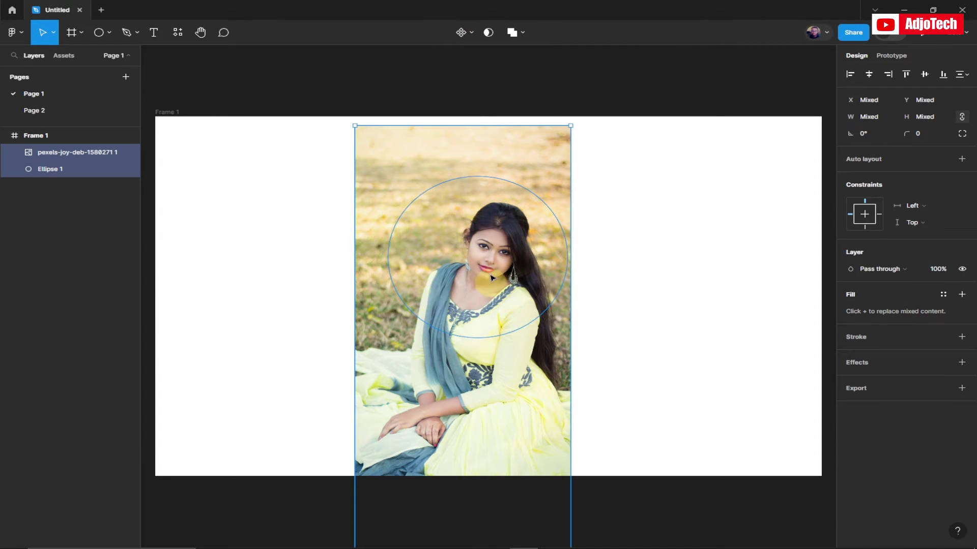
Use Ellipse 1 as a mask for the portrait photo and nudge the round mask into place.
right_click(464, 229)
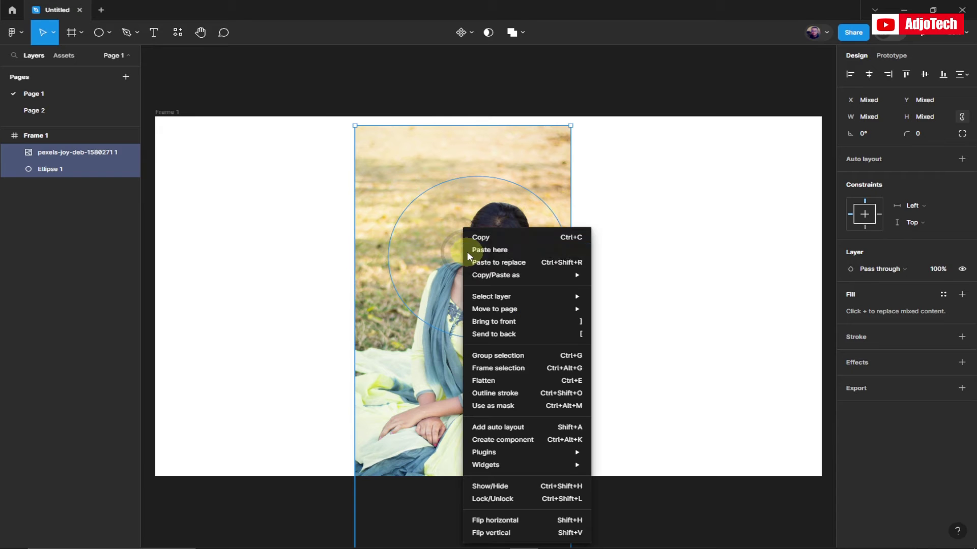
click(500, 407)
drag(464, 244, 487, 247)
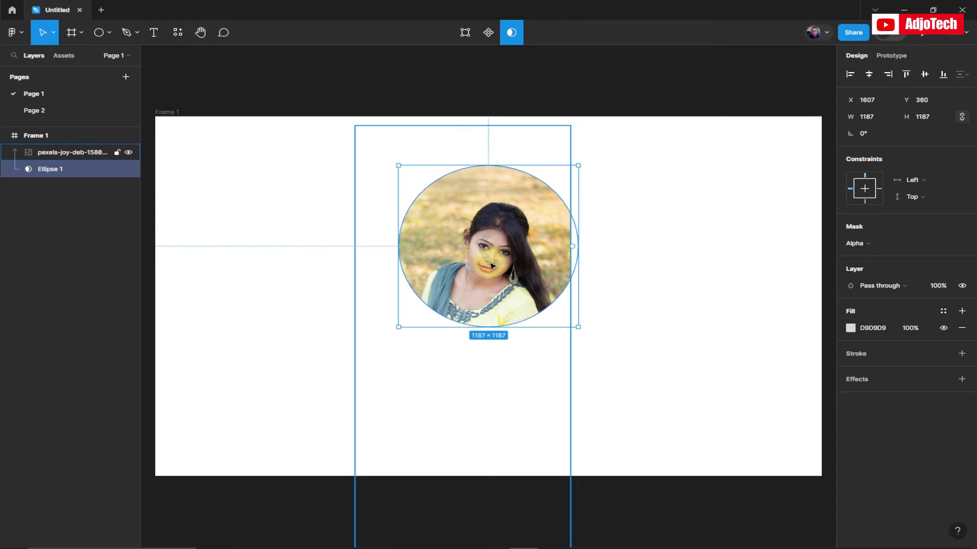
Enlarge the photo inside the circle mask to 1704 × 3598 and reframe the face.
click(654, 262)
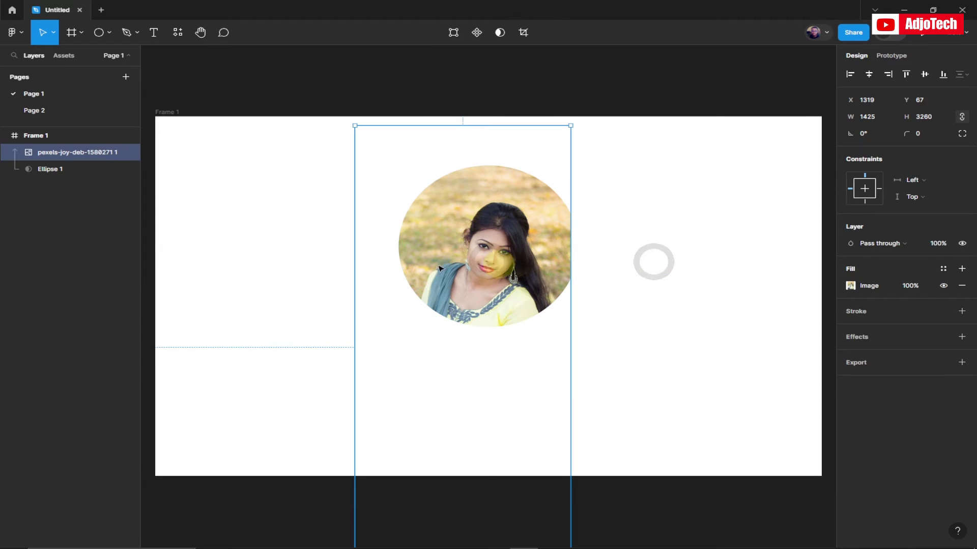
click(68, 156)
drag(489, 275, 582, 164)
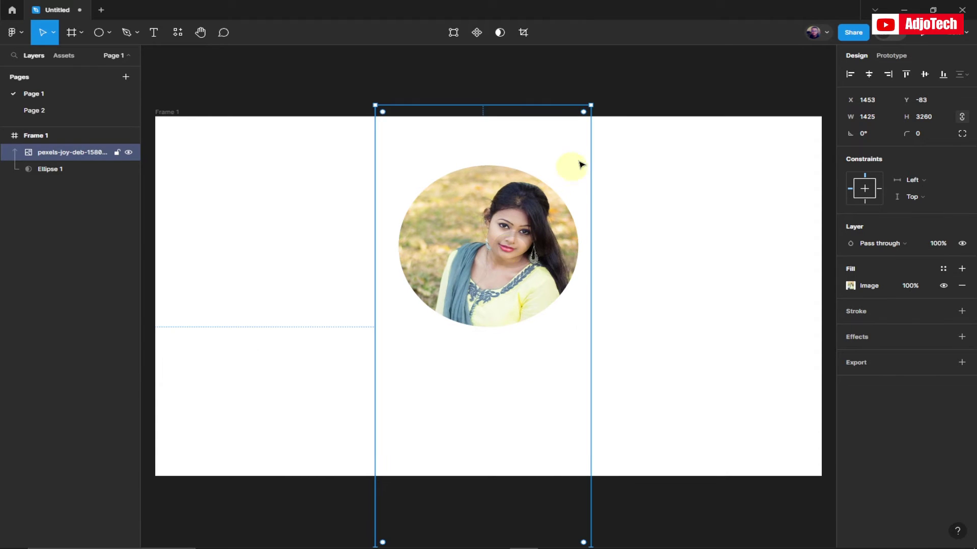
drag(592, 105, 633, 59)
drag(493, 246, 475, 272)
click(683, 216)
Move the round masked portrait to the frame's upper right.
drag(682, 216, 464, 283)
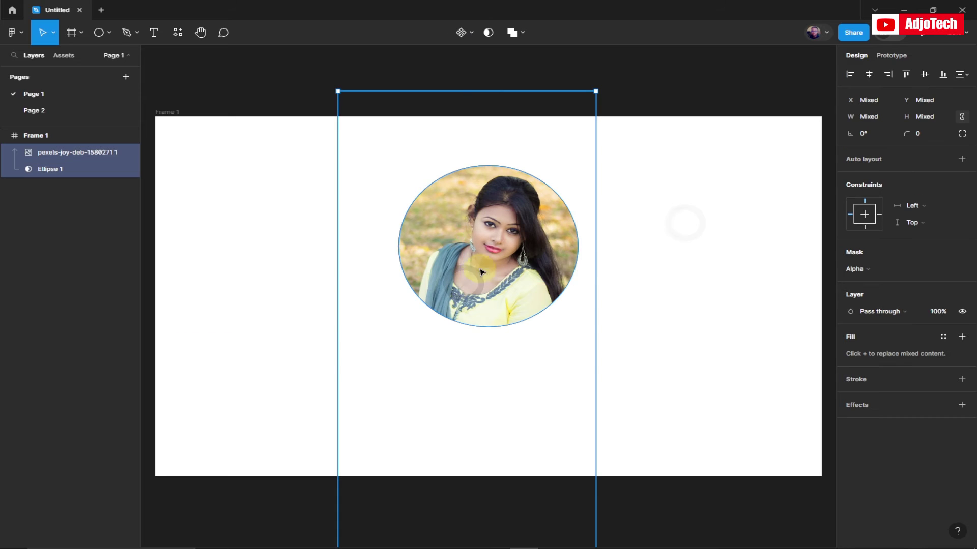
drag(530, 260, 740, 234)
click(508, 306)
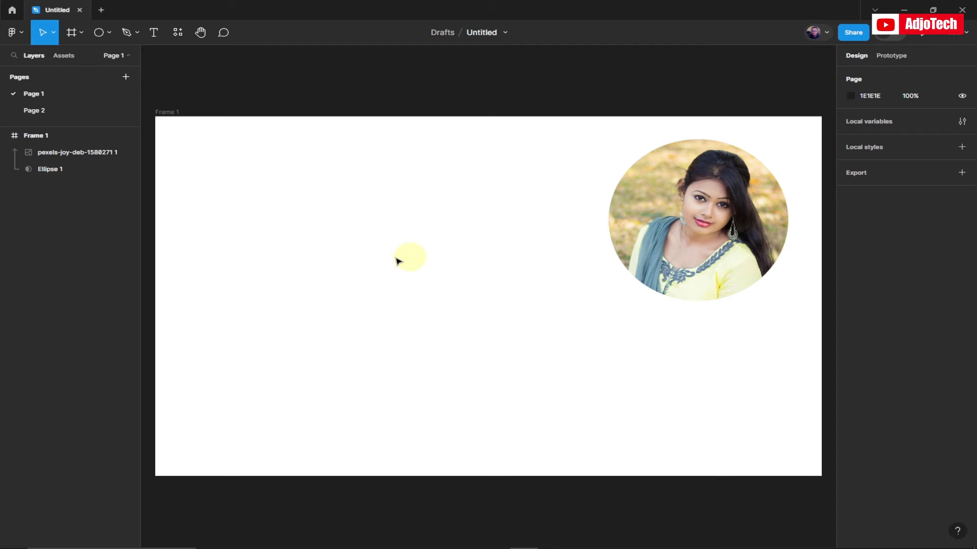
Add a text box on the frame's left and place its layer below the masked portrait layers.
click(153, 30)
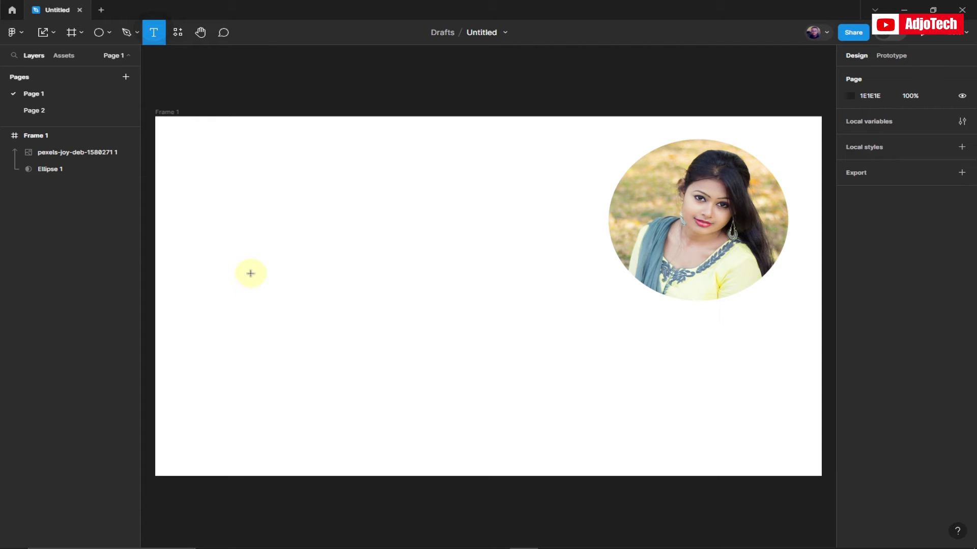
click(224, 260)
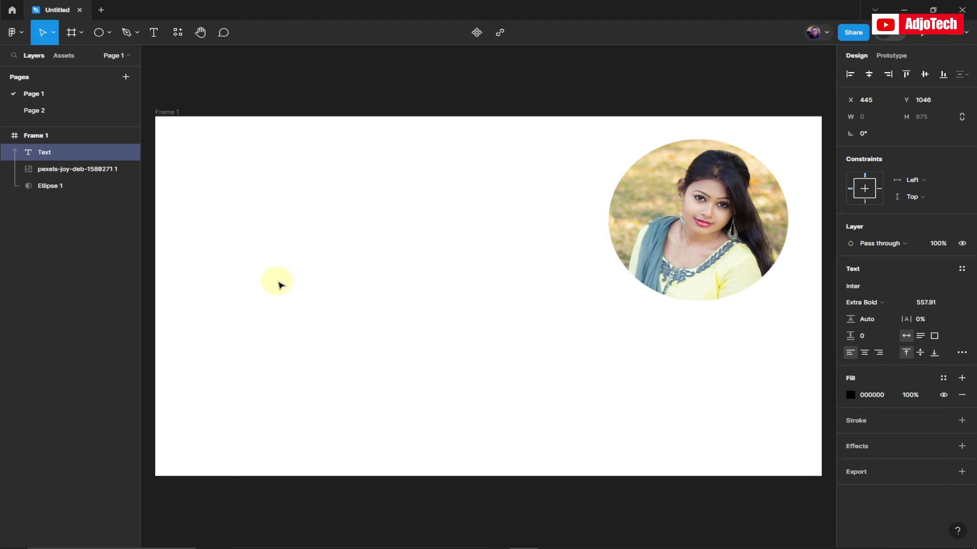
text(maks)
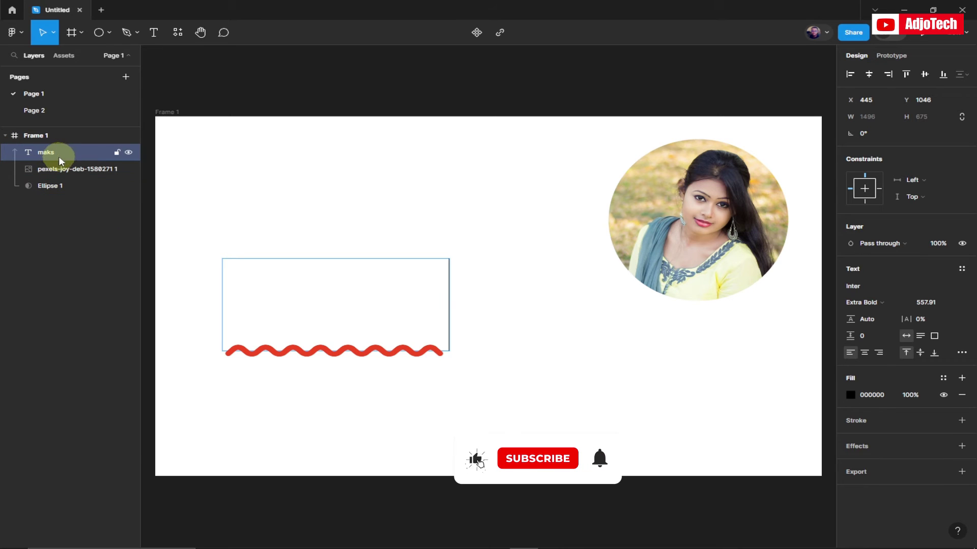
drag(51, 164, 47, 193)
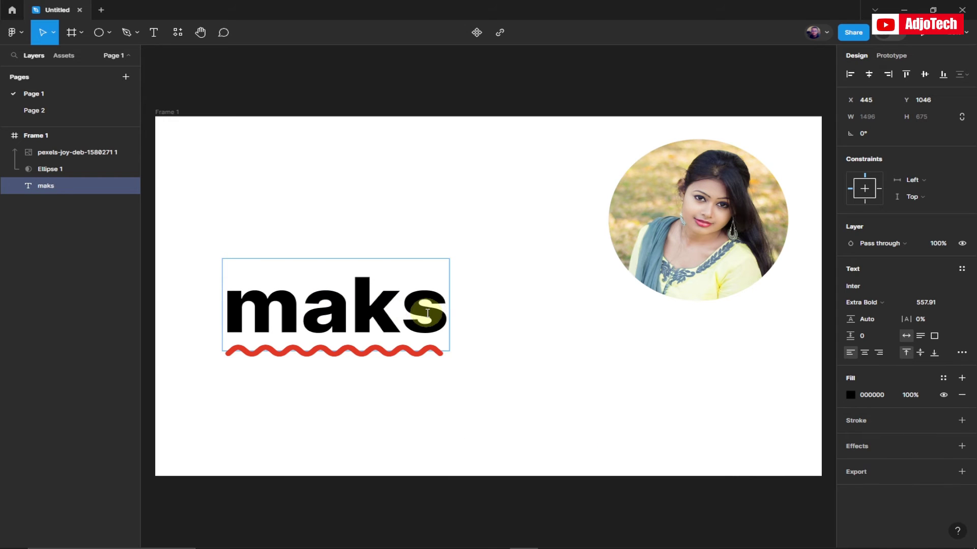
Correct the misspelled text so it reads MASK in black Inter Extra Bold.
double_click(427, 314)
key(BackSpace)
key(BackSpace)
key(BackSpace)
key(BackSpace)
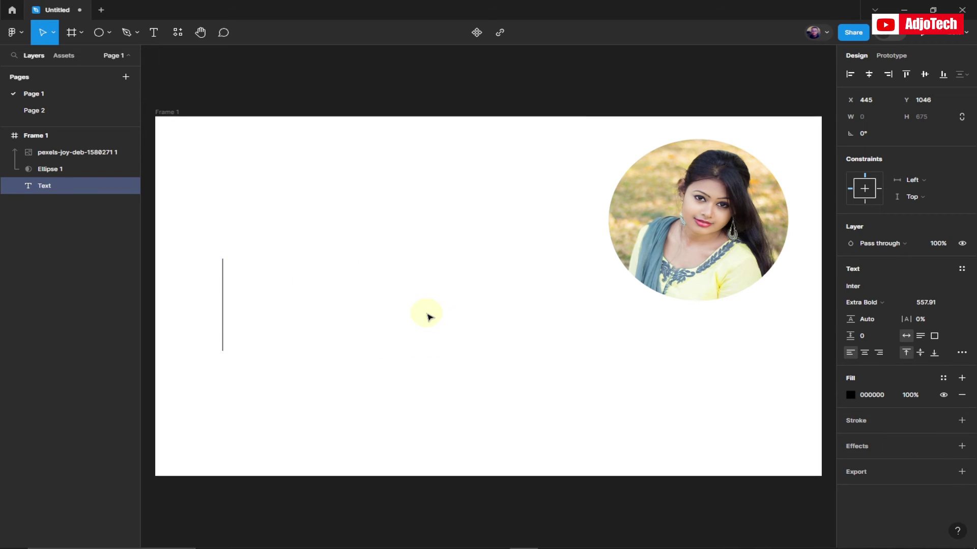
text(MA)
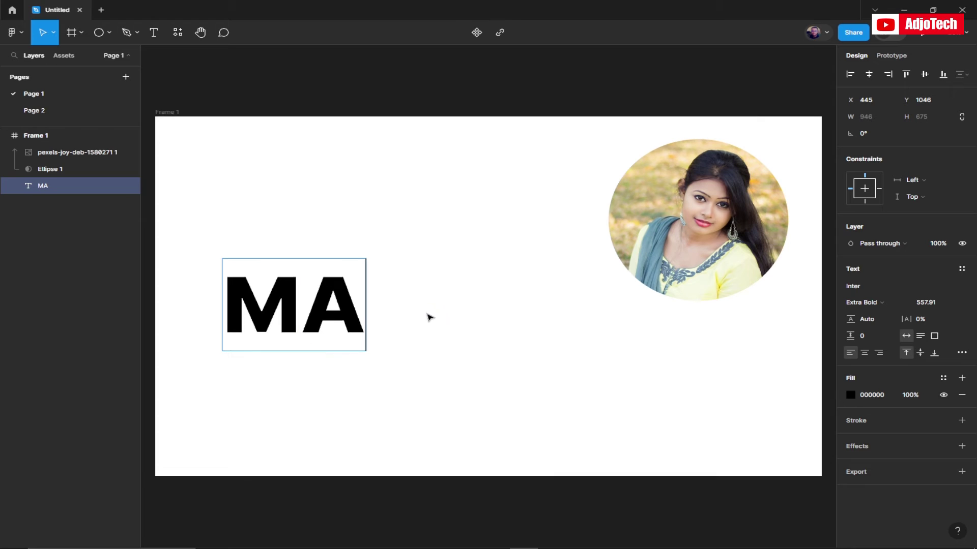
text(KS)
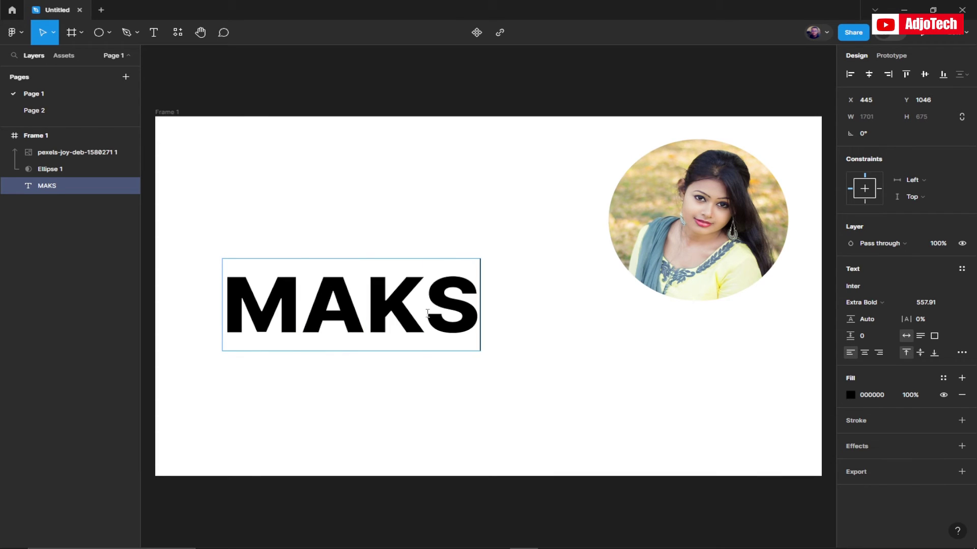
key(BackSpace)
key(BackSpace)
text(SK)
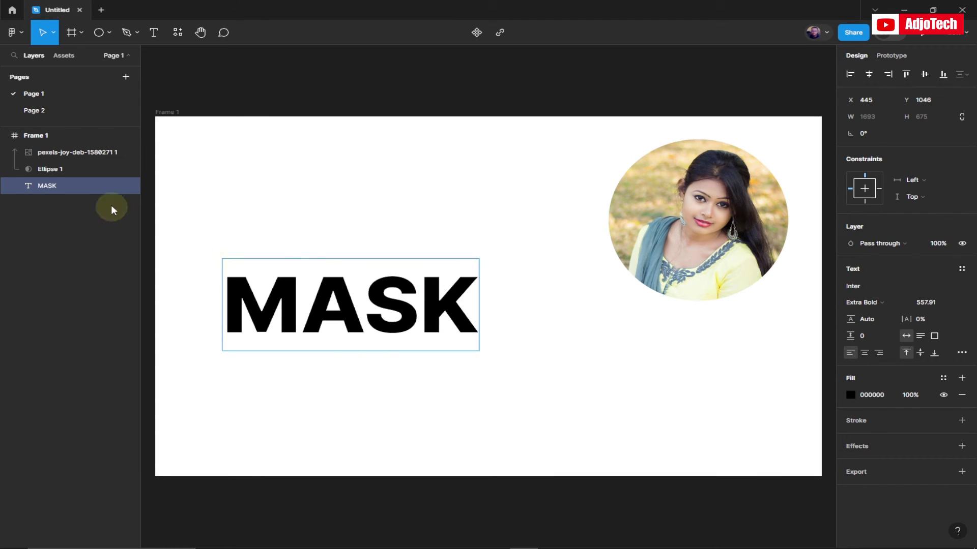
click(55, 36)
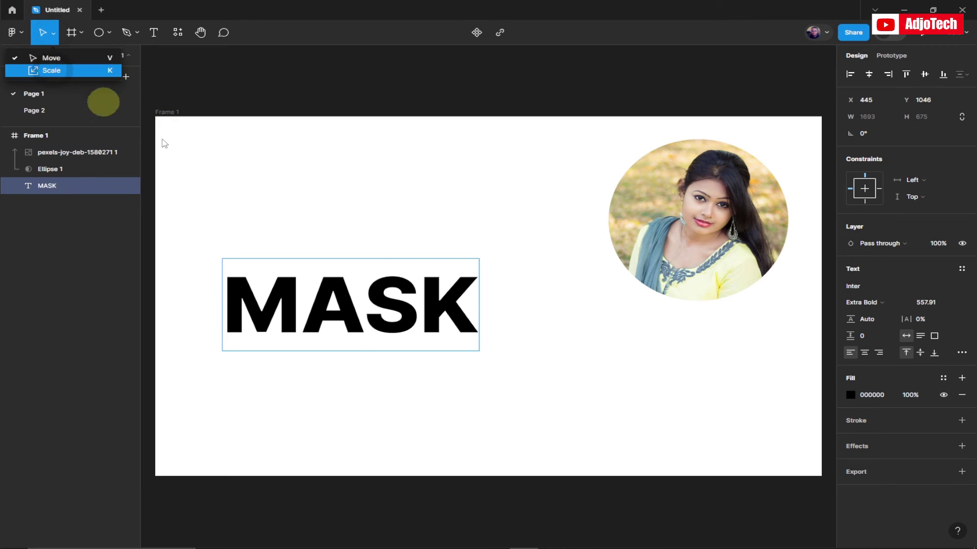
Scale the MASK text to 1.21x (2048 × 817) left of the portrait, then open Downloads.
click(51, 70)
drag(479, 351, 626, 409)
drag(526, 355, 502, 351)
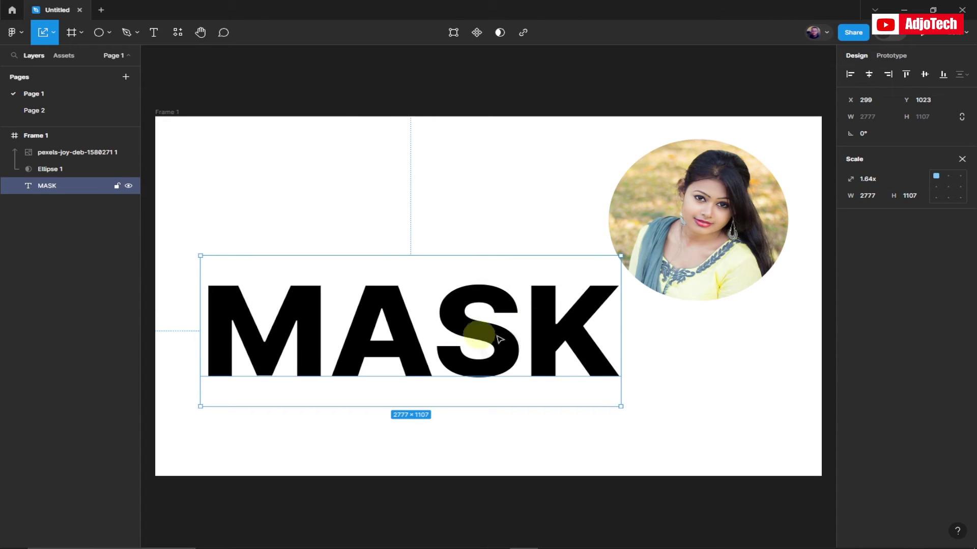
drag(620, 409, 511, 367)
drag(405, 322, 436, 331)
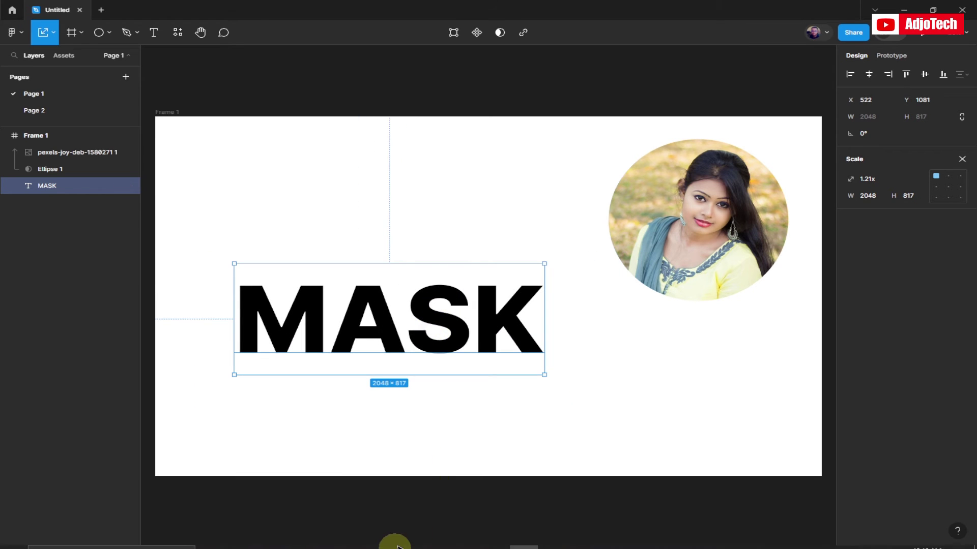
mouse_move(327, 534)
click(280, 540)
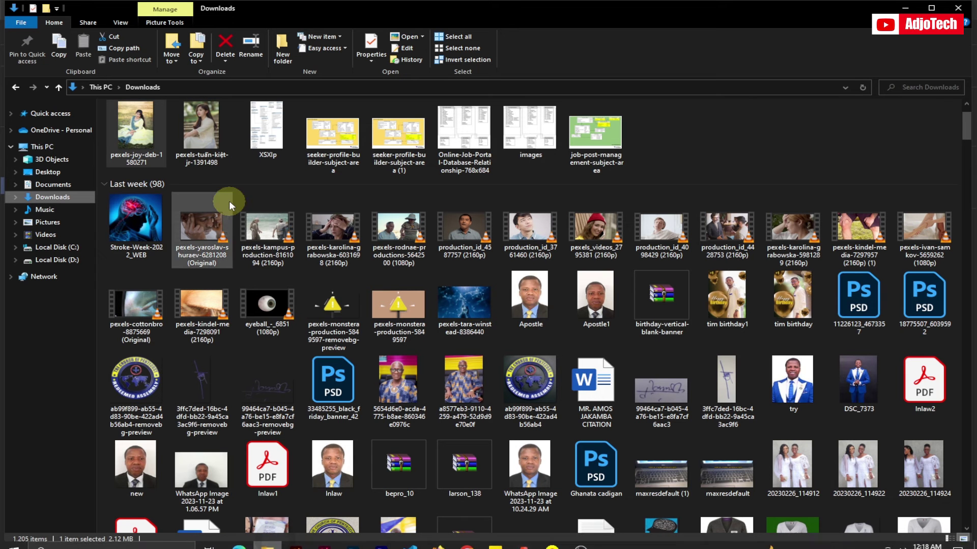
Drag pexels-joy-deb-1580271 from Downloads into the Figma frame as a 2731 × 4096 image.
click(147, 150)
drag(151, 117, 580, 366)
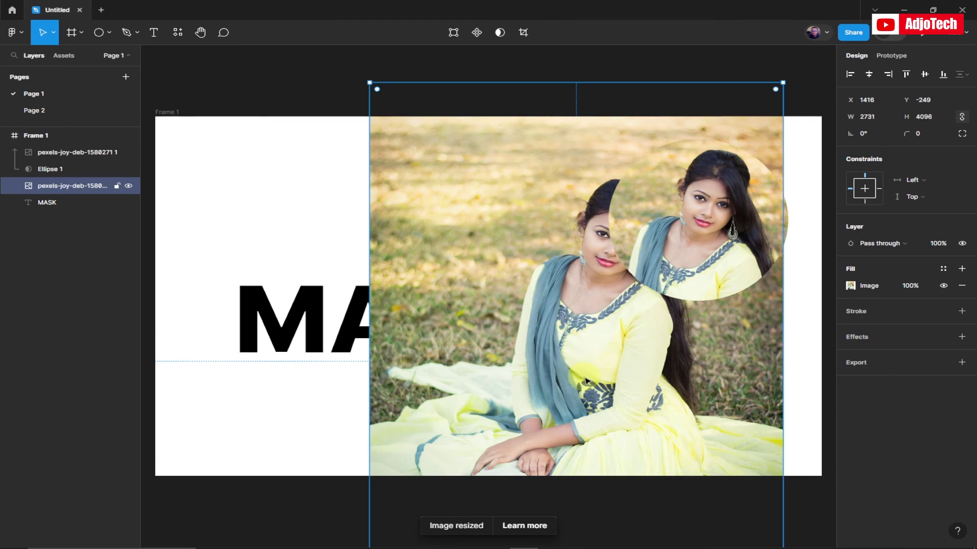
Shrink the second photo proportionally to 2229×3343 and place it over the MASK text at X 498, Y 168.
drag(486, 332, 379, 318)
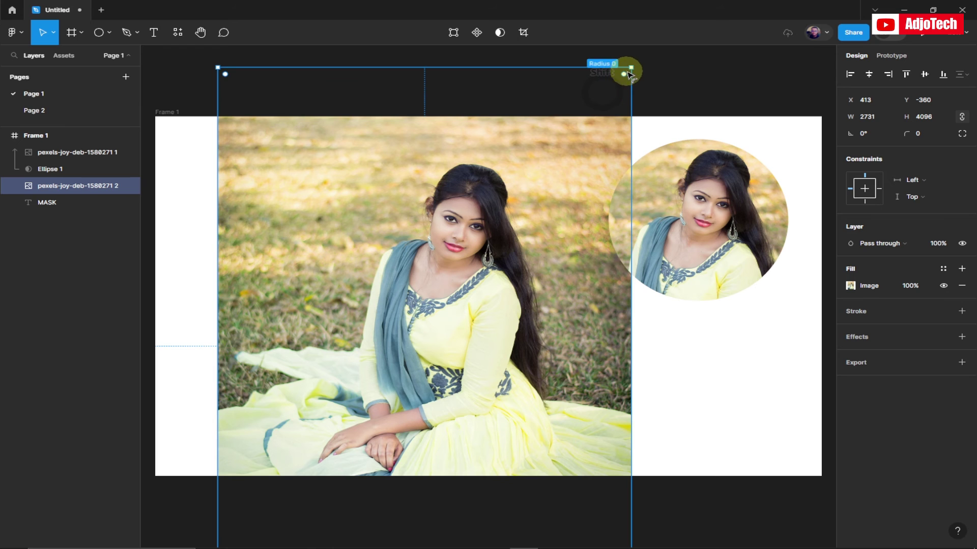
drag(631, 67, 485, 170)
drag(459, 263, 467, 240)
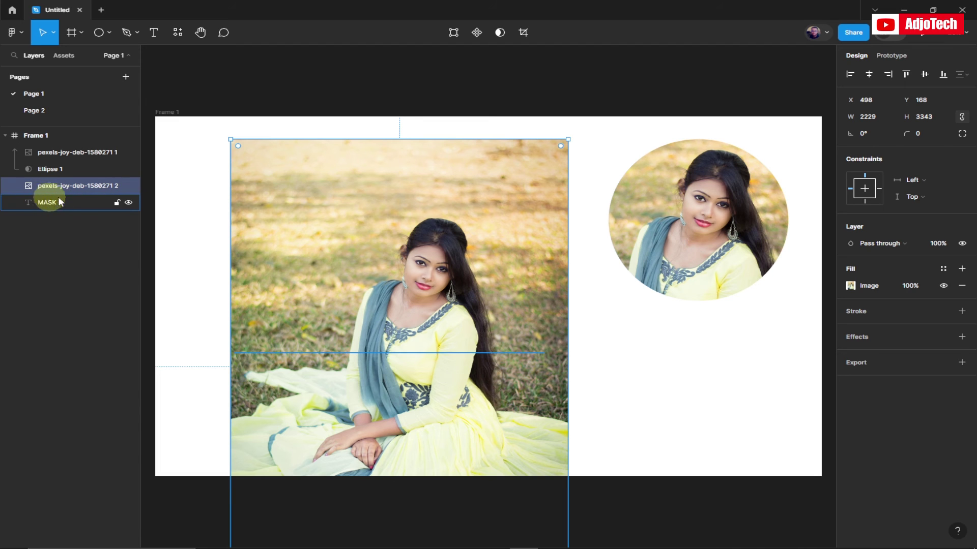
drag(594, 323, 346, 364)
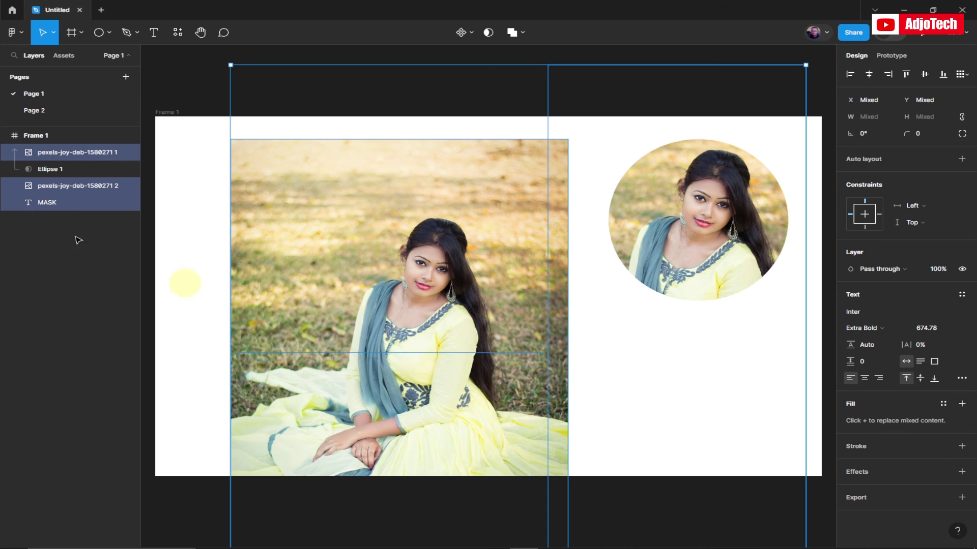
Make the MASK text a mask for the second photo so the photo fills the letters.
ctrl+click(66, 153)
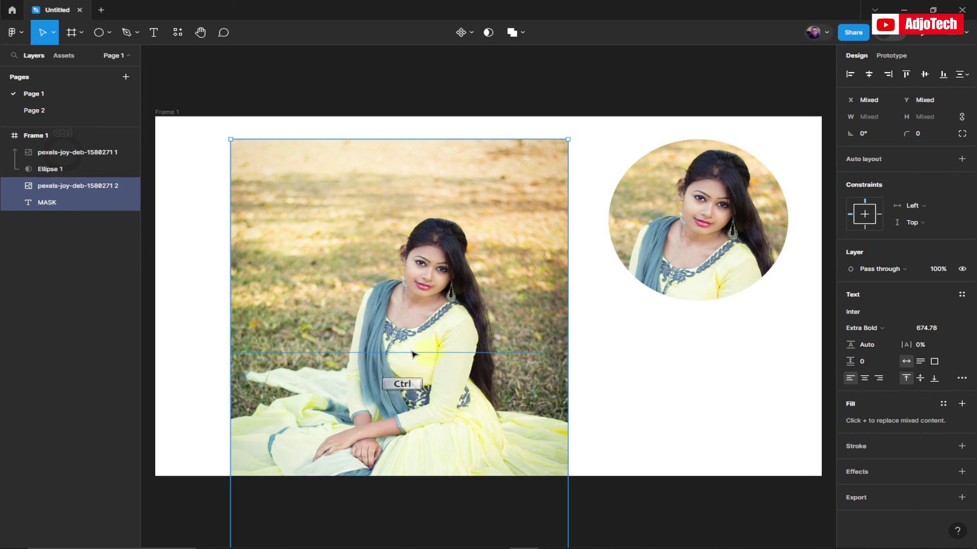
right_click(403, 314)
mouse_move(402, 314)
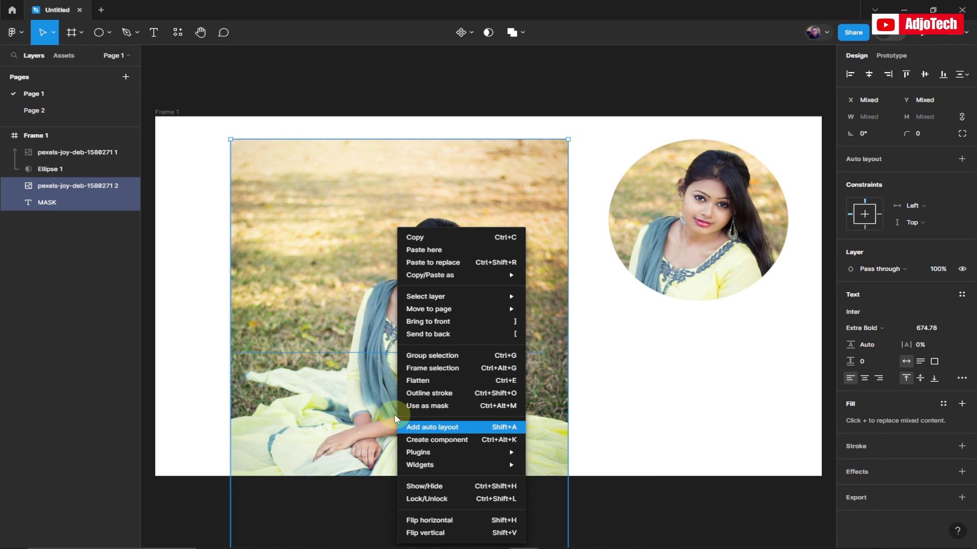
click(426, 406)
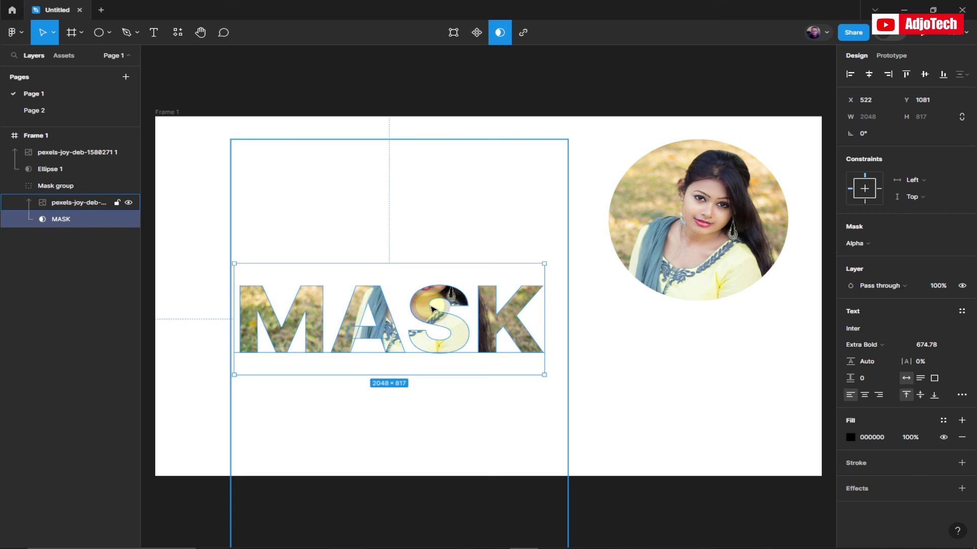
click(560, 354)
Move the masked photo to X 431, Y 579 so the woman's face sits in the S.
drag(427, 331, 453, 357)
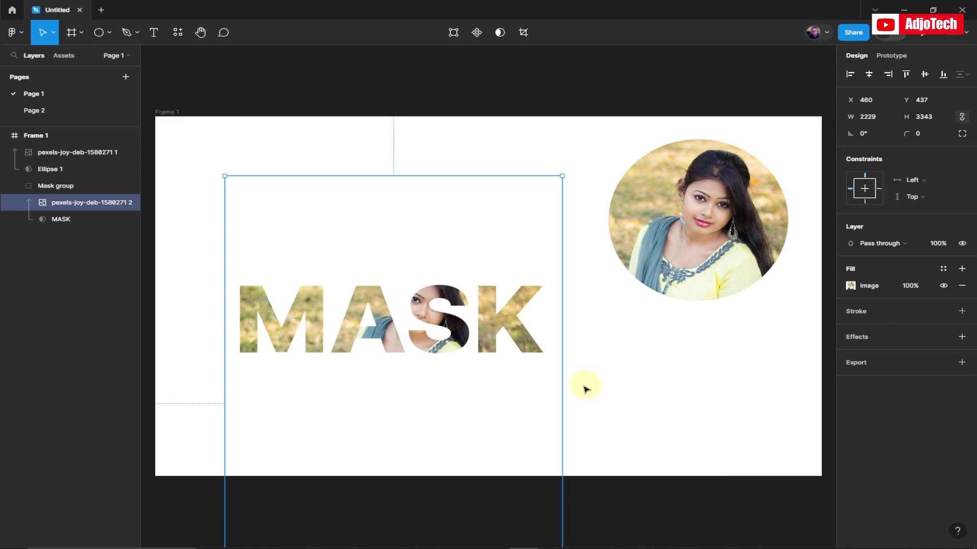
mouse_move(425, 321)
mouse_down()
mouse_move(410, 327)
mouse_move(460, 327)
mouse_move(414, 337)
mouse_move(436, 324)
mouse_move(327, 323)
mouse_move(438, 324)
mouse_move(414, 327)
mouse_move(416, 319)
mouse_up()
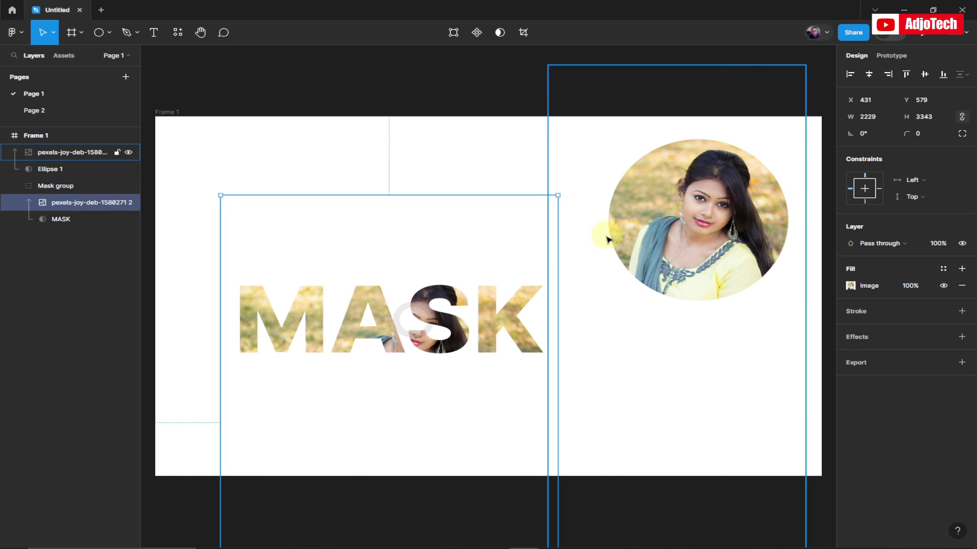